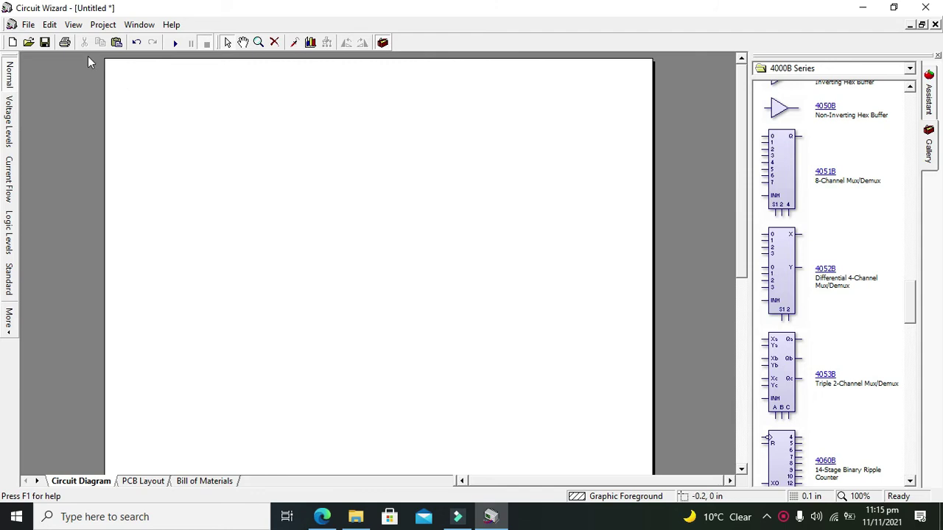
# Create a new blank circuit from the Electronics Project template via File > New.
pyautogui.click(28, 27)
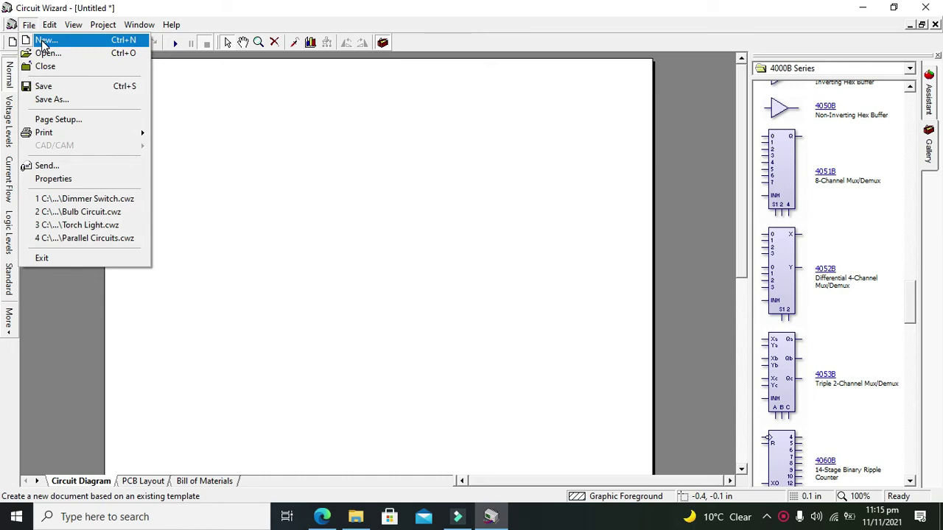
pyautogui.click(43, 44)
pyautogui.click(422, 206)
pyautogui.click(421, 196)
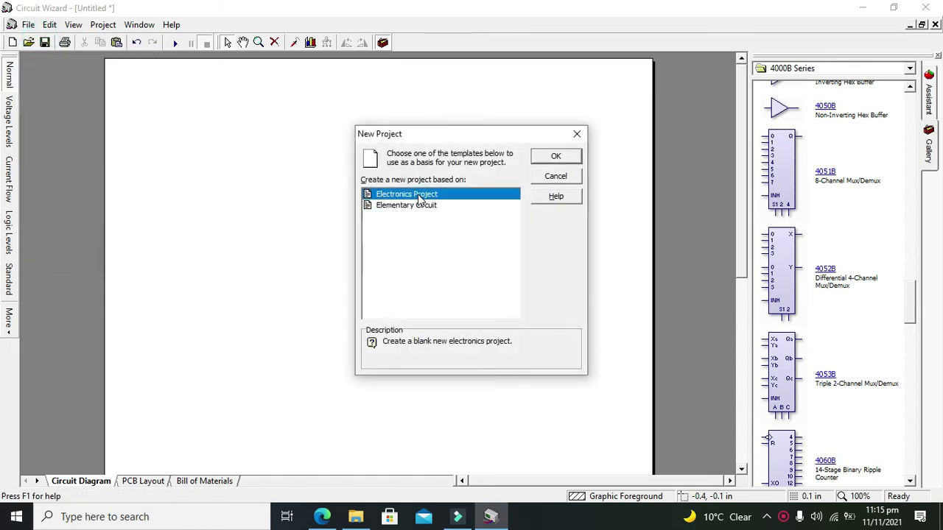
pyautogui.click(421, 205)
pyautogui.click(421, 194)
pyautogui.click(419, 207)
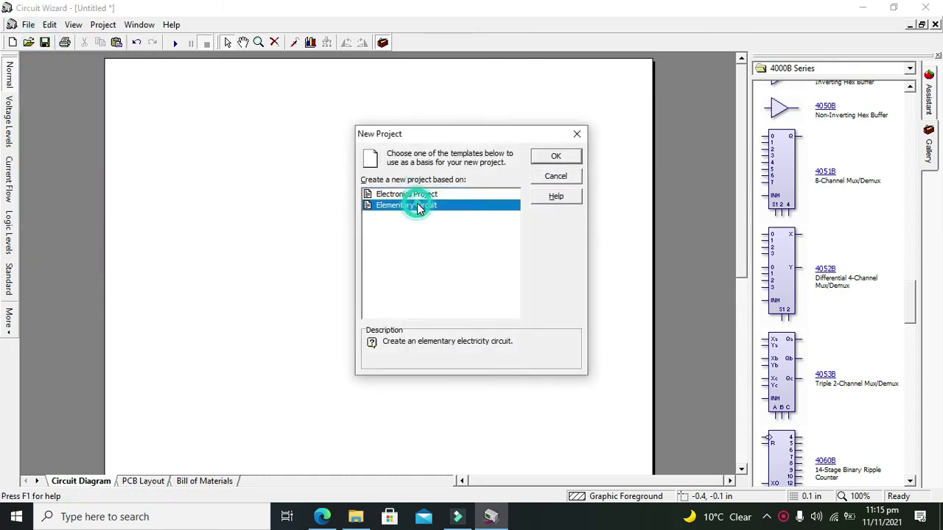
pyautogui.click(418, 195)
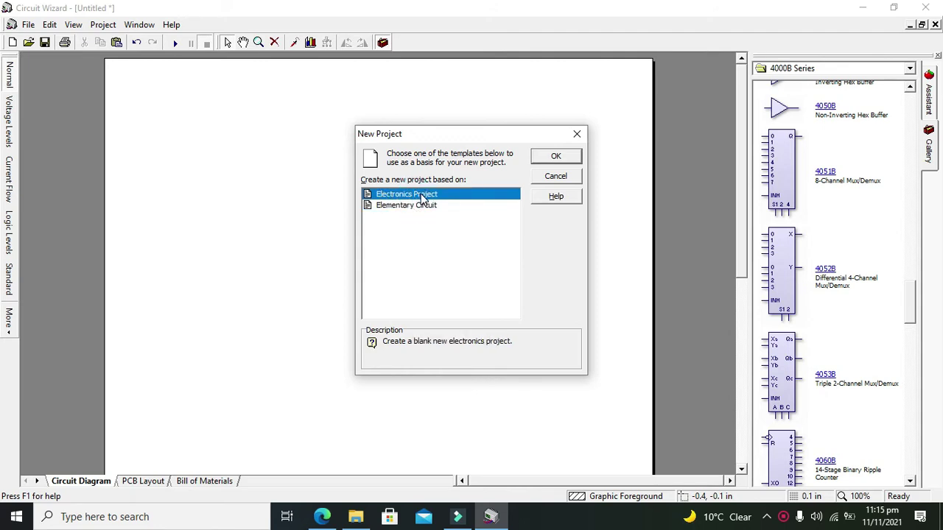
pyautogui.click(557, 160)
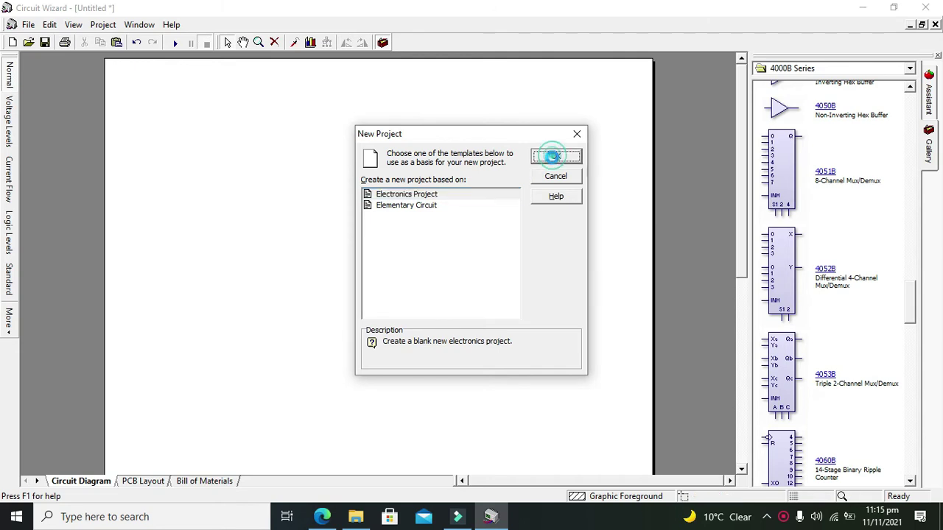
pyautogui.click(819, 74)
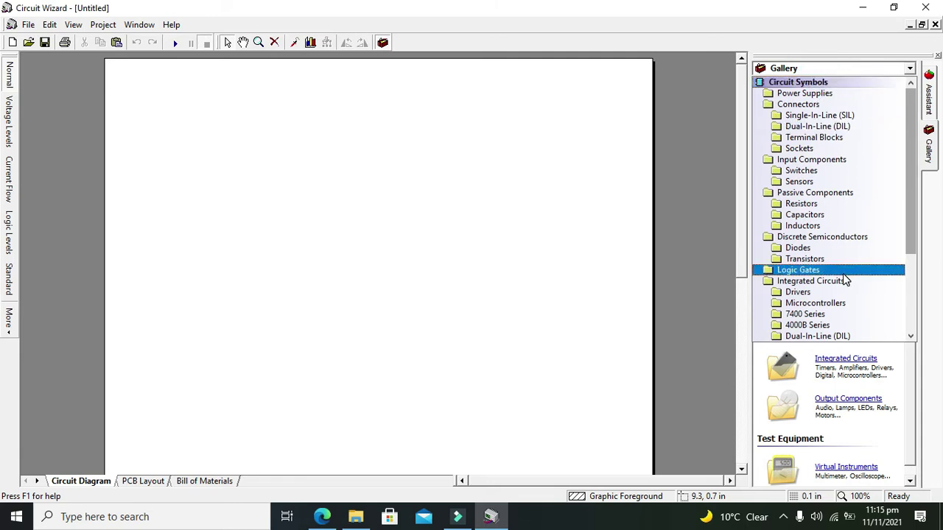
# Drag the 4051B 8-channel mux/demux from the 4000B Series gallery to the diagram centre as IC1.
pyautogui.click(810, 324)
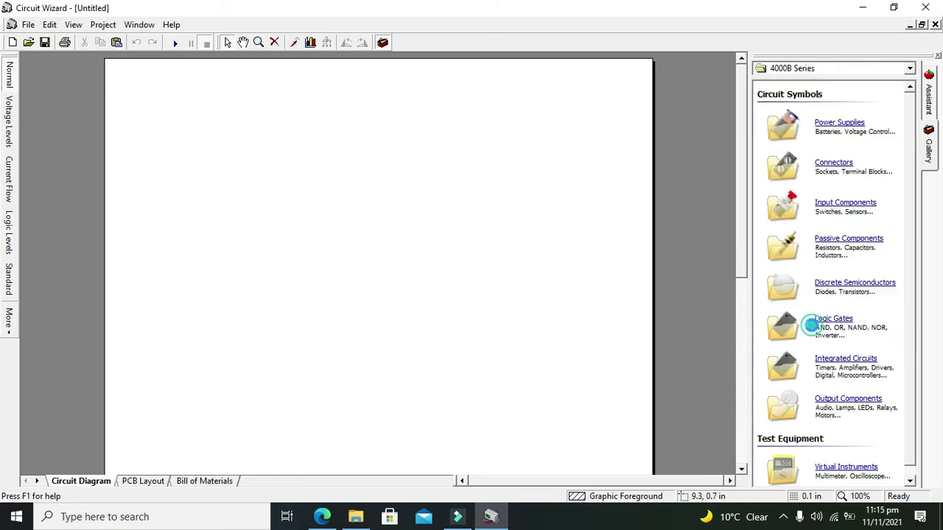
pyautogui.moveTo(912, 105); pyautogui.dragTo(912, 296)
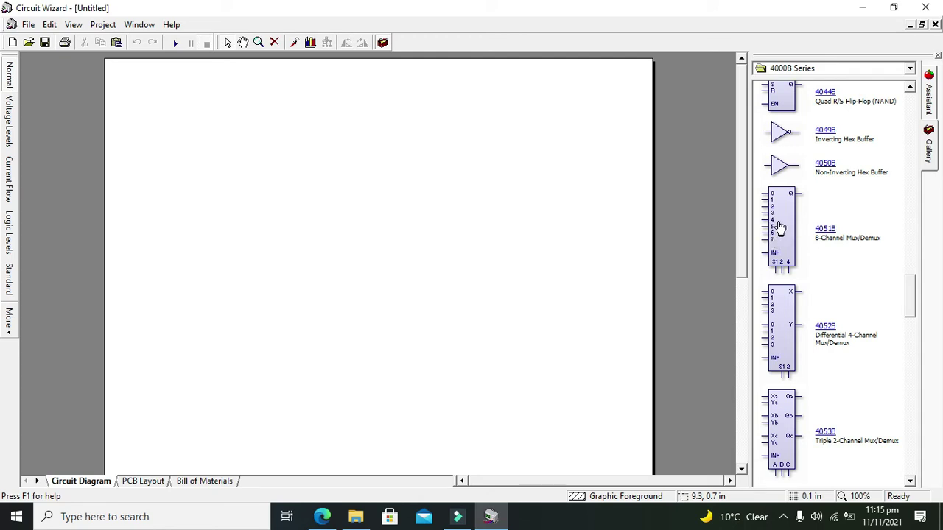
pyautogui.moveTo(785, 228); pyautogui.dragTo(369, 247)
pyautogui.click(415, 246)
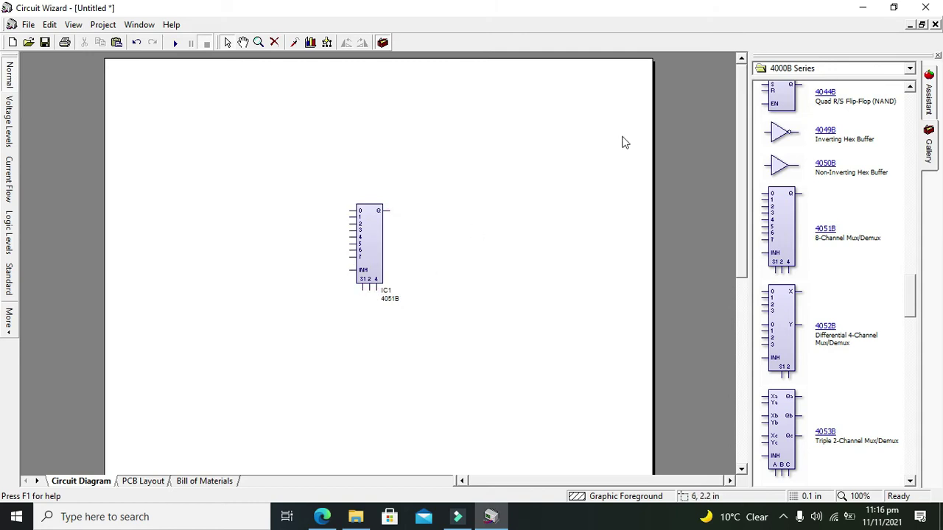
# Place one logic Input from the Logic Gates gallery to the left of IC1's pin 0.
pyautogui.click(803, 68)
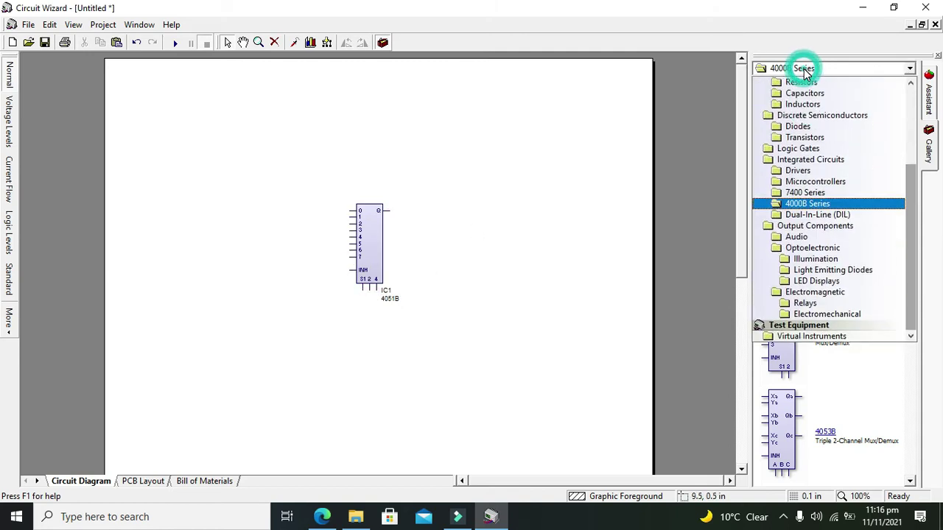
pyautogui.click(822, 150)
pyautogui.moveTo(779, 155); pyautogui.dragTo(319, 211)
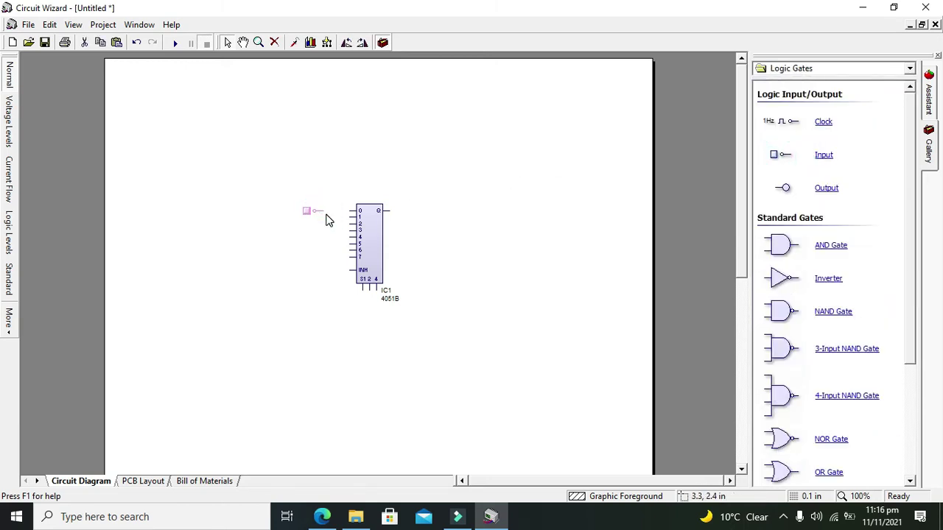
pyautogui.click(284, 194)
pyautogui.rightClick(286, 195)
pyautogui.click(231, 208)
pyautogui.moveTo(283, 193); pyautogui.dragTo(341, 230)
pyautogui.click(317, 230)
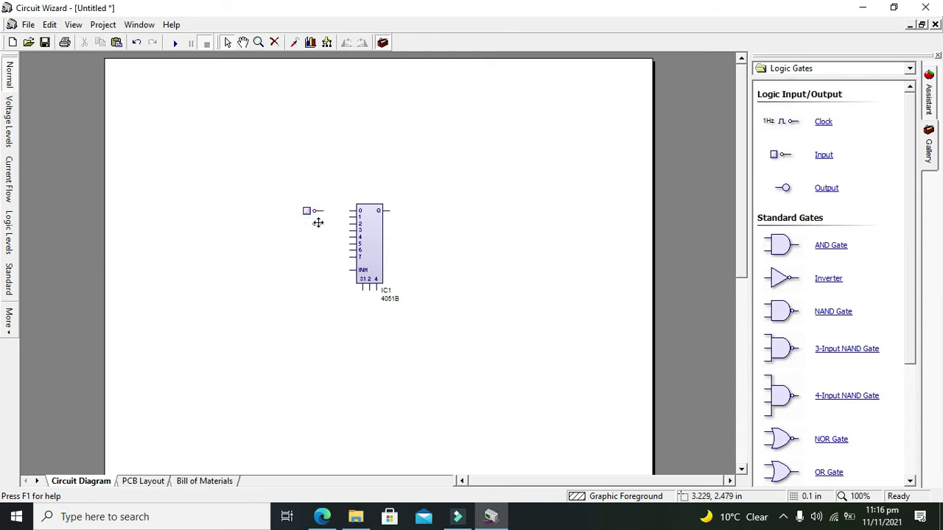
# Paste seven more inputs beneath the first, forming a column of eight.
pyautogui.hotkey('ctrl', 'v')
pyautogui.hotkey('ctrl', 'v')
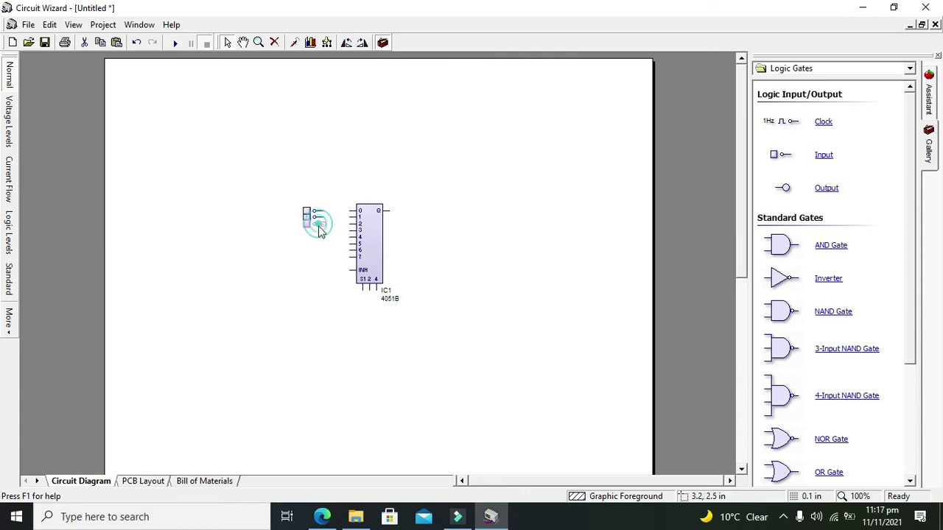
pyautogui.click(316, 234)
pyautogui.hotkey('ctrl', 'v')
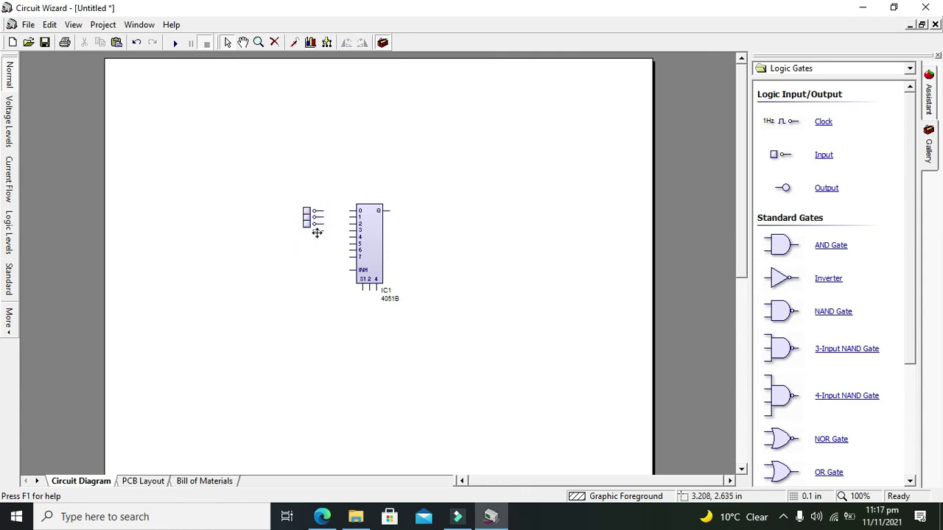
pyautogui.click(316, 228)
pyautogui.click(315, 257)
pyautogui.hotkey('ctrl', 'v')
pyautogui.click(316, 261)
pyautogui.hotkey('ctrl', 'v')
pyautogui.click(316, 244)
pyautogui.hotkey('ctrl', 'v')
pyautogui.click(316, 269)
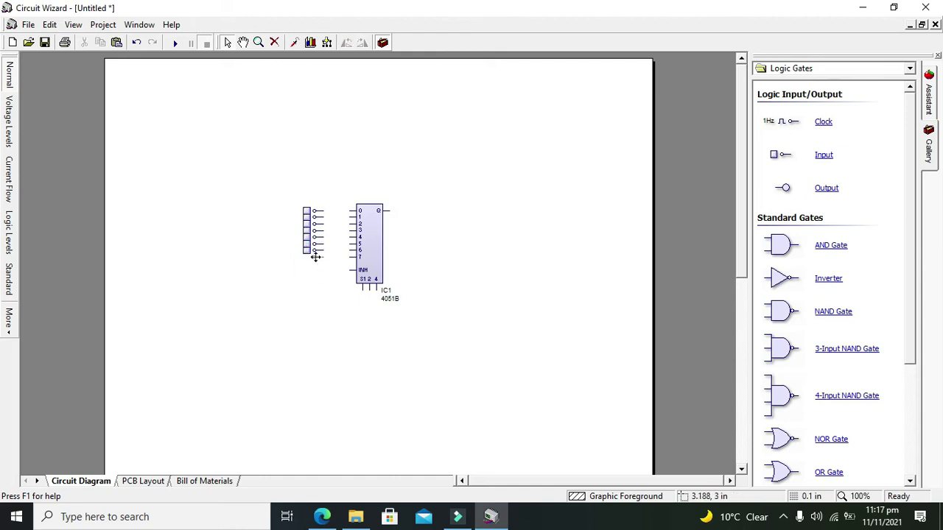
pyautogui.hotkey('ctrl', 'v')
pyautogui.click(316, 255)
# Add an output probe on IC1's common pin and wire the data inputs to pins 0–7.
pyautogui.moveTo(779, 193); pyautogui.dragTo(322, 224)
pyautogui.click(345, 211)
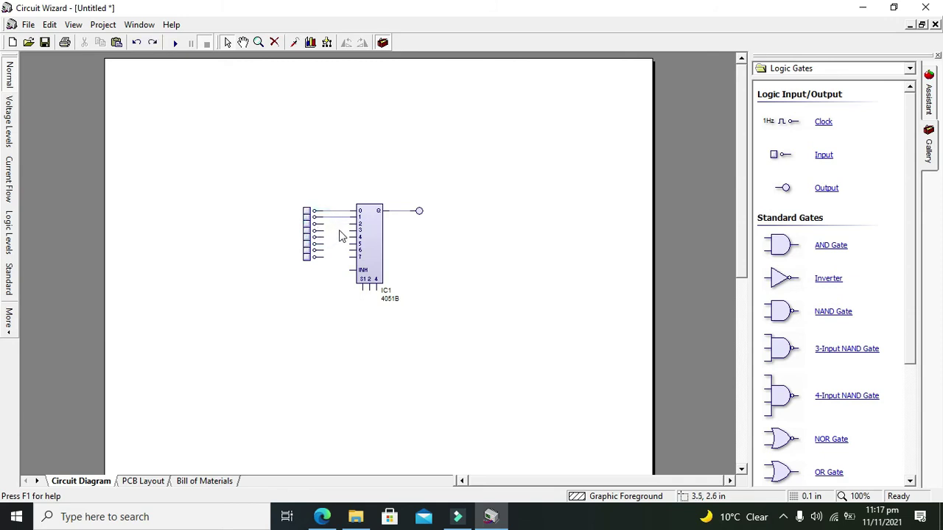
pyautogui.moveTo(347, 229); pyautogui.dragTo(349, 257)
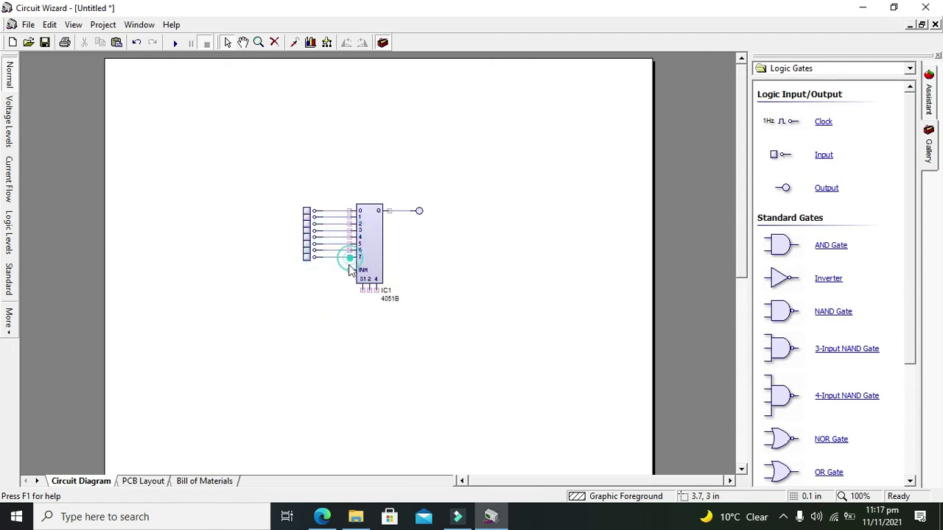
# Add three logic inputs below IC1 for the select pins and one for the INH pin.
pyautogui.moveTo(778, 154); pyautogui.dragTo(324, 313)
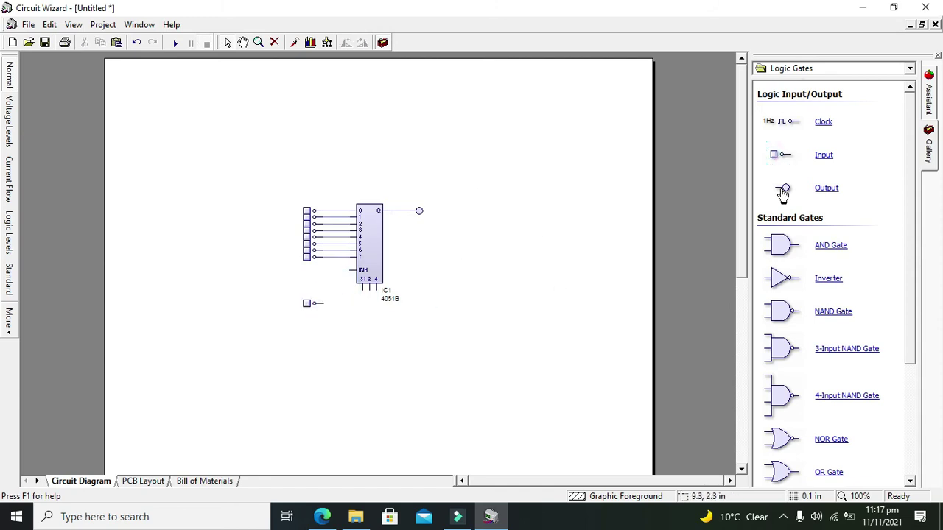
pyautogui.moveTo(775, 155); pyautogui.dragTo(321, 315)
pyautogui.moveTo(779, 156)
pyautogui.mouseDown()
pyautogui.moveTo(333, 291)
pyautogui.moveTo(322, 329)
pyautogui.moveTo(319, 321)
pyautogui.moveTo(368, 293)
pyautogui.moveTo(322, 309)
pyautogui.mouseUp()
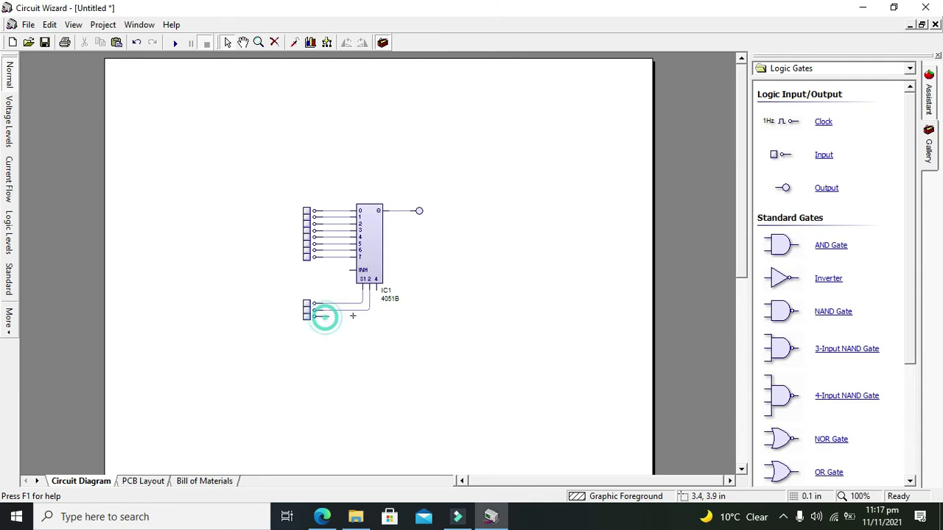
pyautogui.click(377, 288)
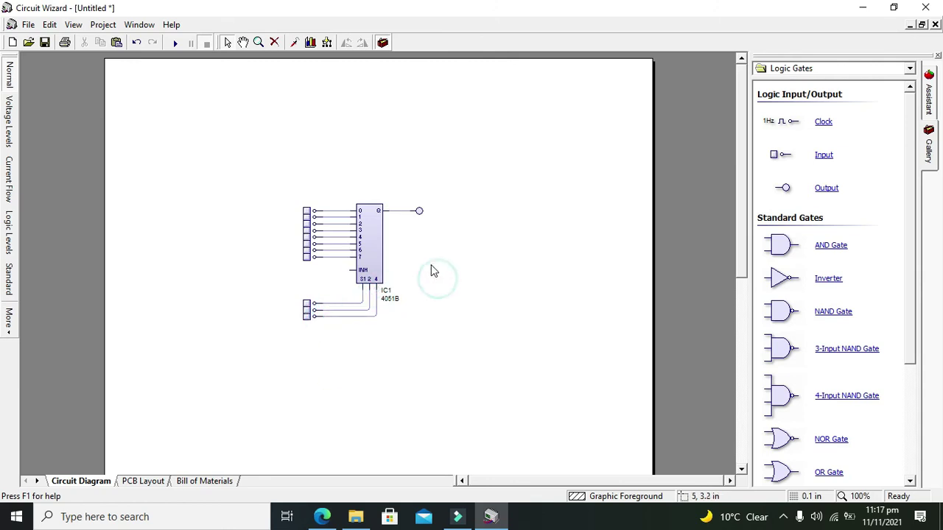
pyautogui.moveTo(775, 155); pyautogui.dragTo(352, 271)
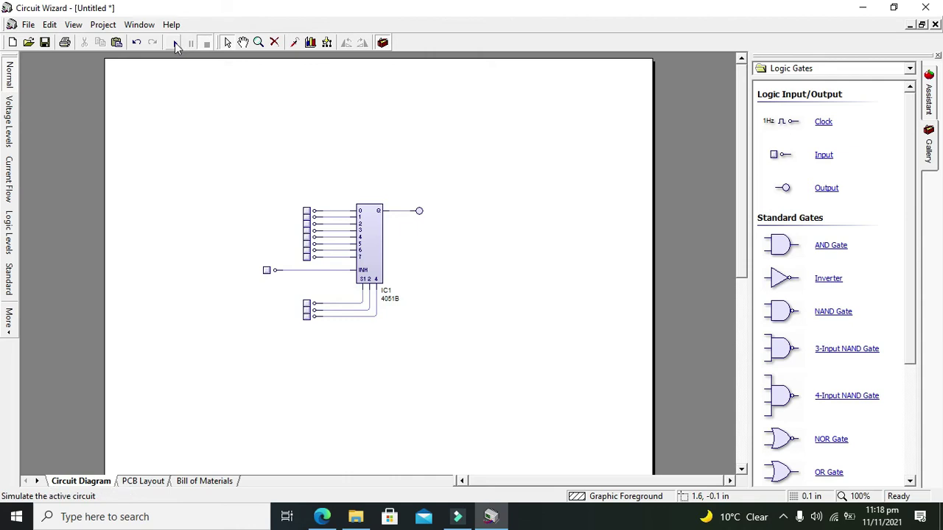
# Run the simulation and toggle data input 0 at address 0, watching the output, then reset inputs low.
pyautogui.click(174, 42)
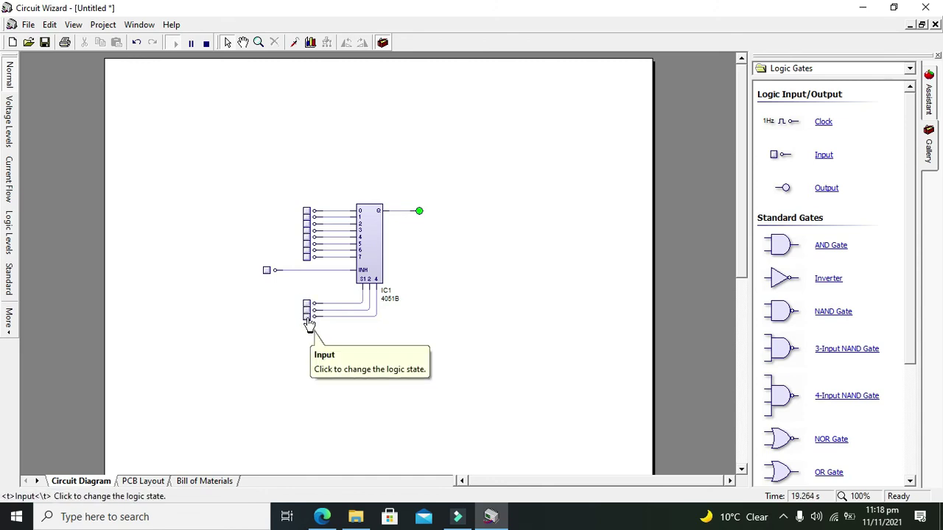
pyautogui.click(306, 213)
pyautogui.click(307, 213)
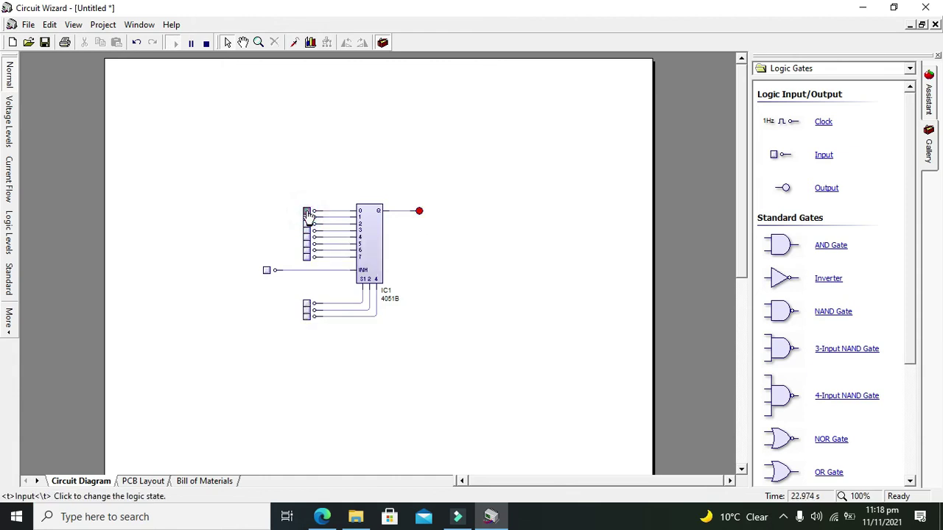
pyautogui.click(307, 213)
pyautogui.click(308, 213)
pyautogui.click(307, 213)
pyautogui.click(307, 213)
pyautogui.click(308, 213)
pyautogui.click(308, 213)
pyautogui.click(308, 234)
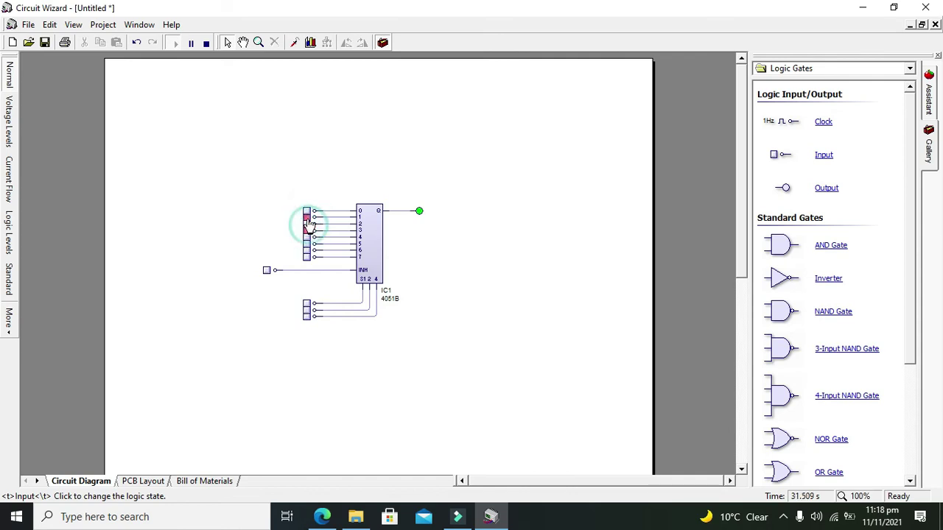
# Select address 1 and toggle data input 1 to confirm the output follows it.
pyautogui.click(306, 304)
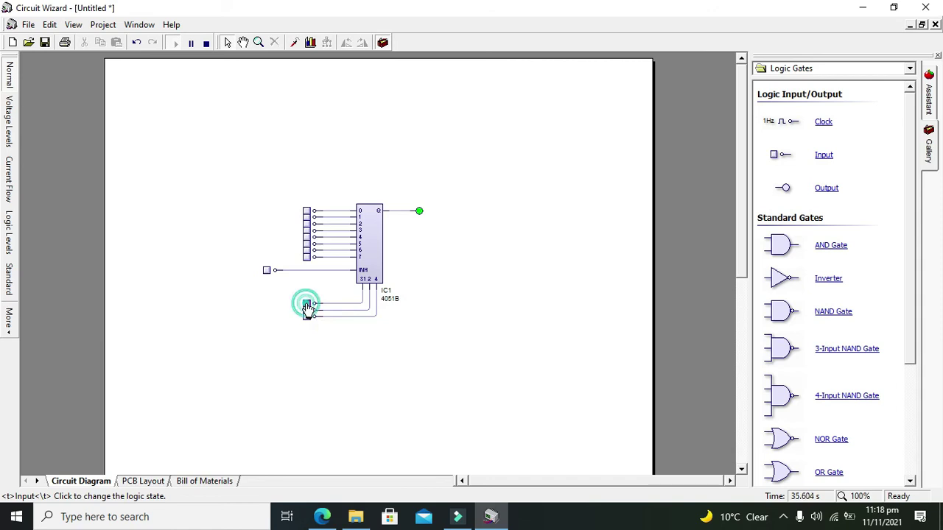
pyautogui.click(308, 218)
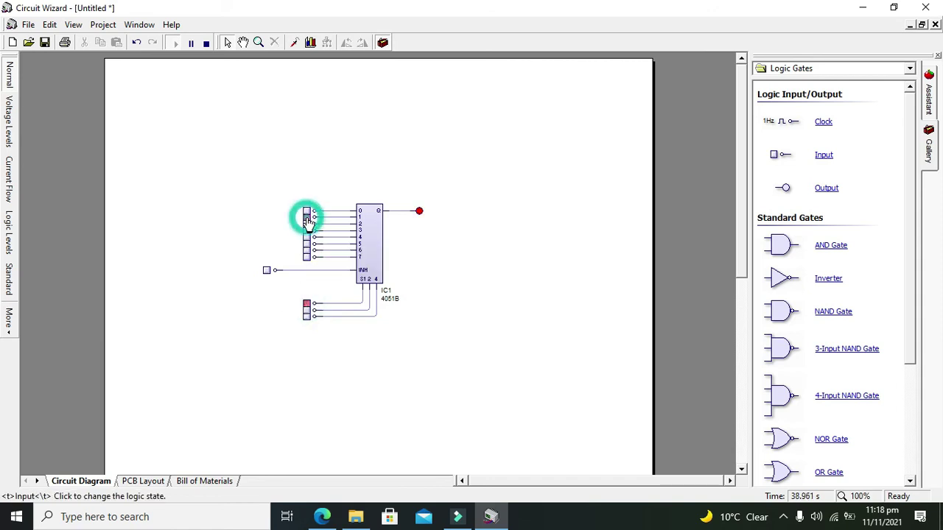
pyautogui.click(307, 218)
pyautogui.click(308, 219)
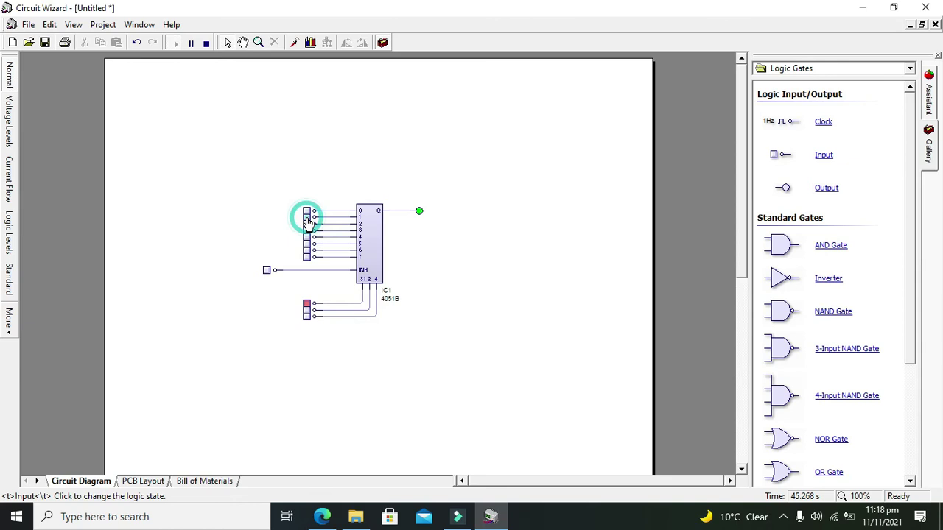
# Switch the select inputs to address 2 and toggle data input 2, checking the output each time.
pyautogui.click(307, 310)
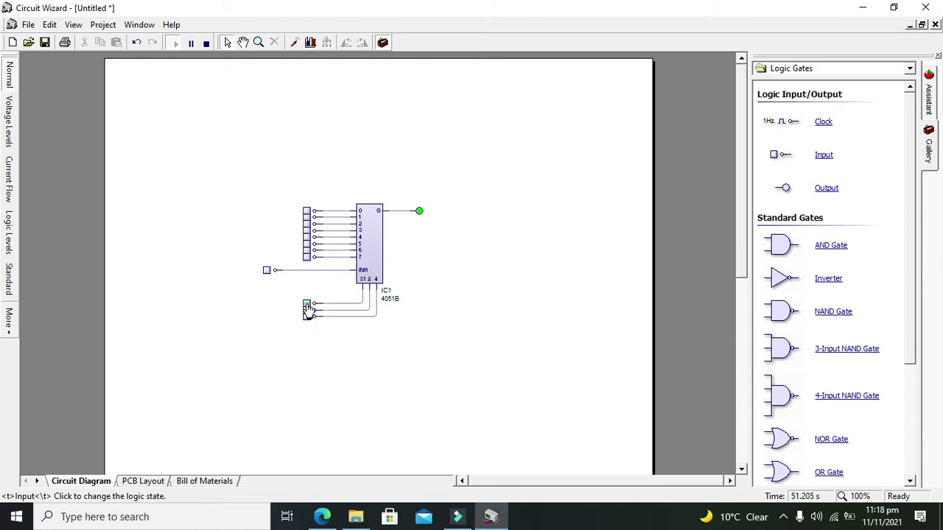
pyautogui.click(307, 303)
pyautogui.click(307, 310)
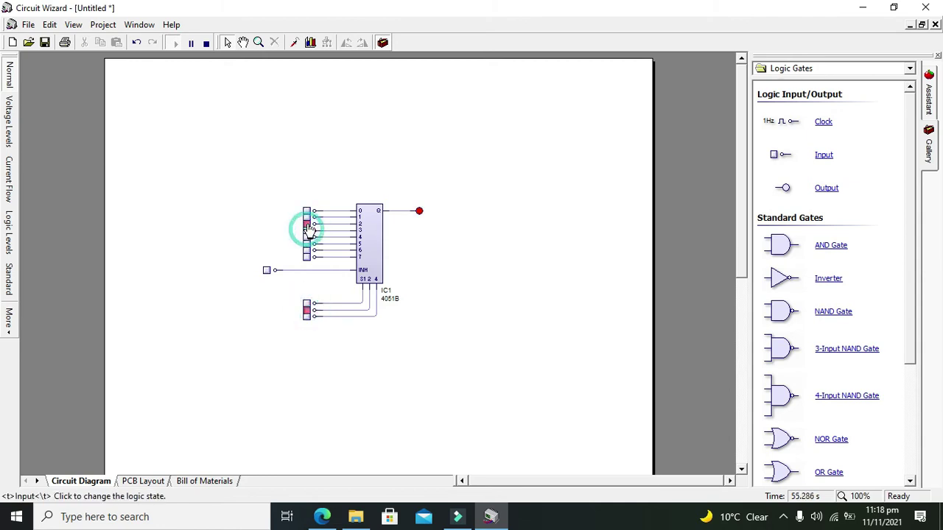
pyautogui.click(309, 229)
pyautogui.click(309, 229)
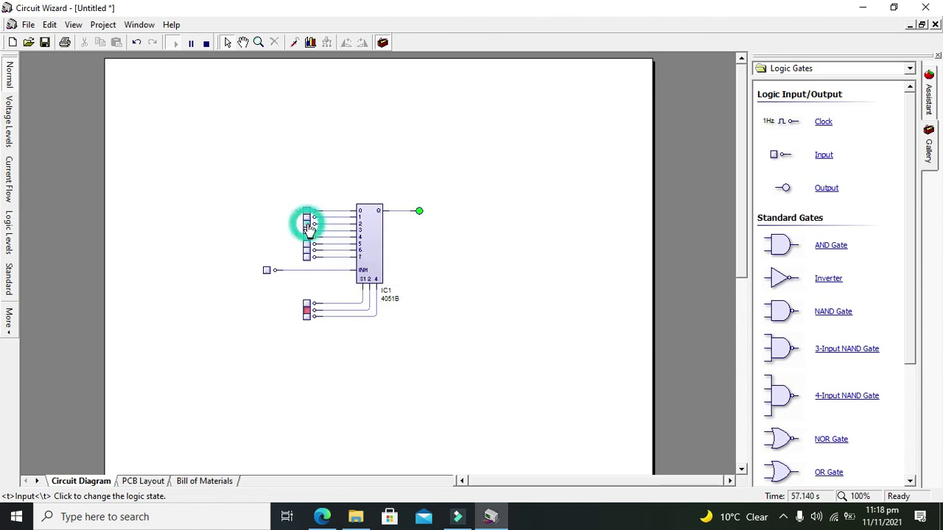
pyautogui.click(310, 229)
pyautogui.click(309, 229)
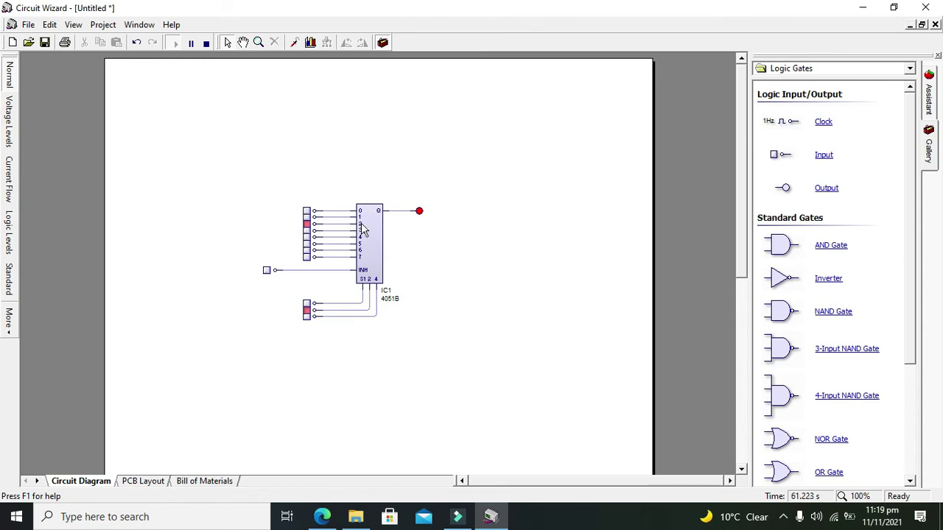
pyautogui.click(309, 229)
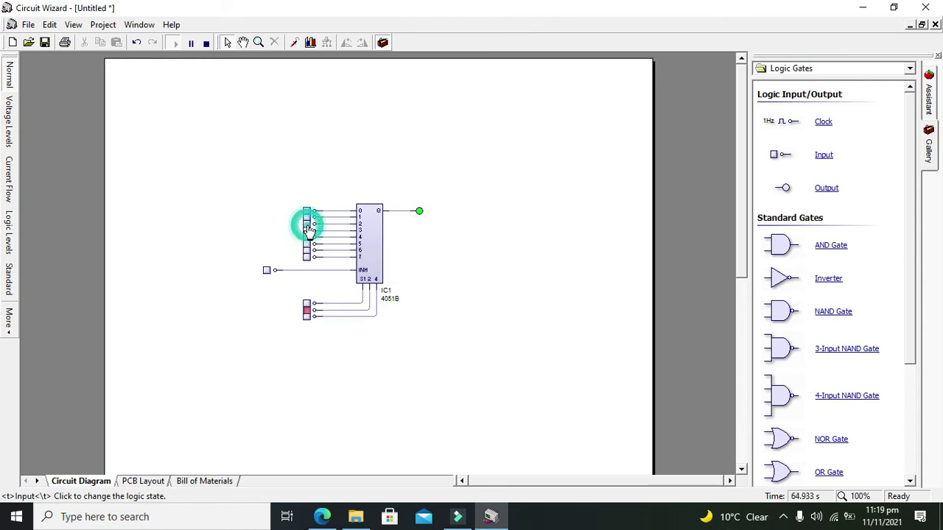
pyautogui.click(309, 229)
pyautogui.click(310, 229)
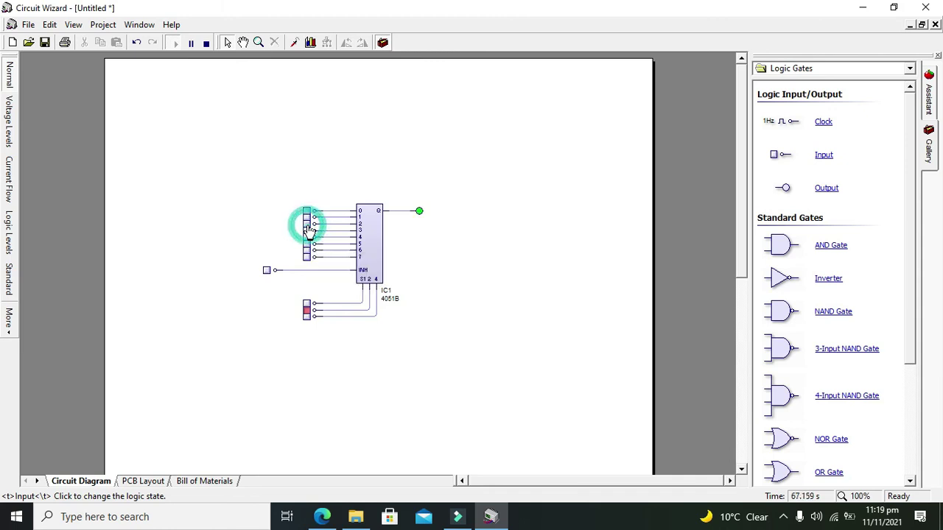
pyautogui.click(310, 229)
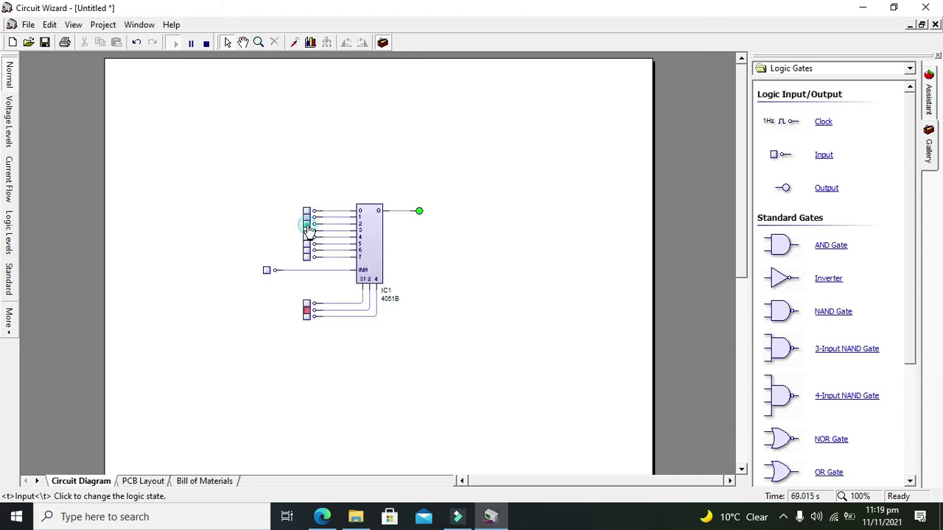
# Test address 3 with data input 3 high, then address 4 with data input 4.
pyautogui.click(308, 310)
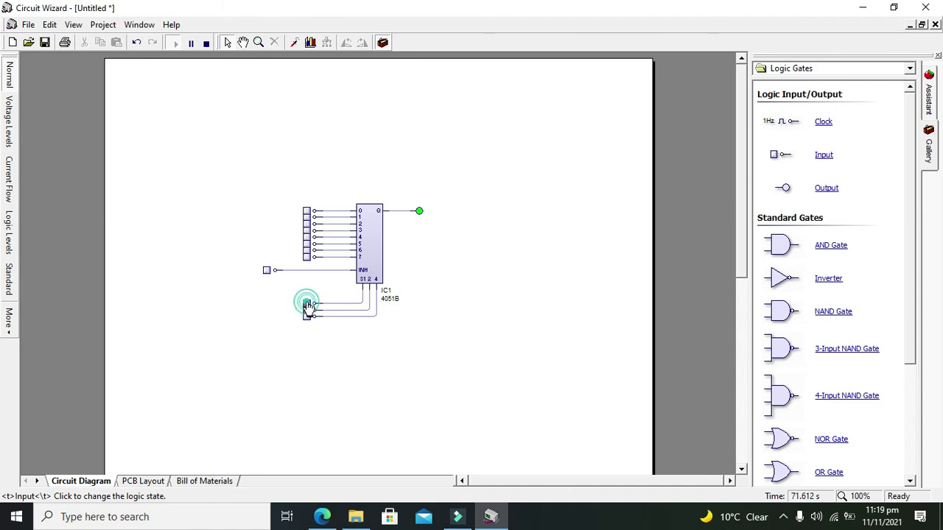
pyautogui.click(307, 233)
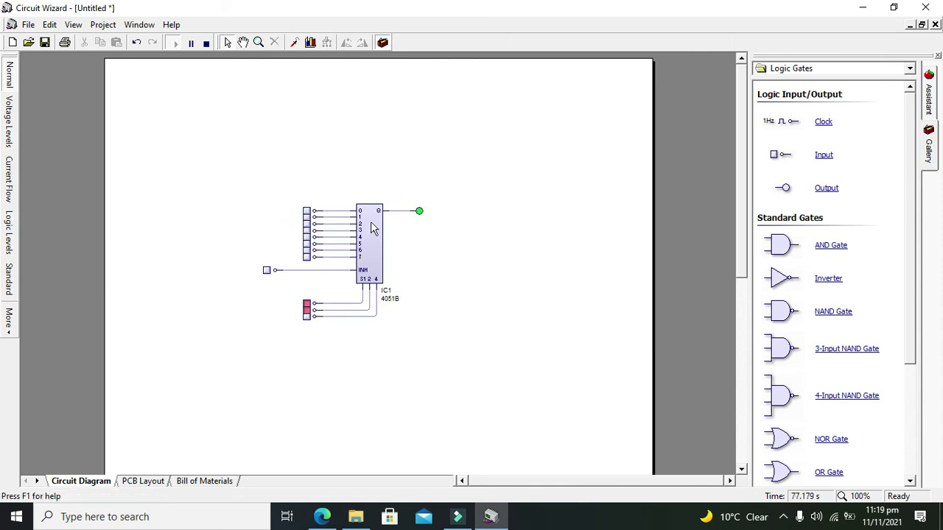
pyautogui.click(308, 315)
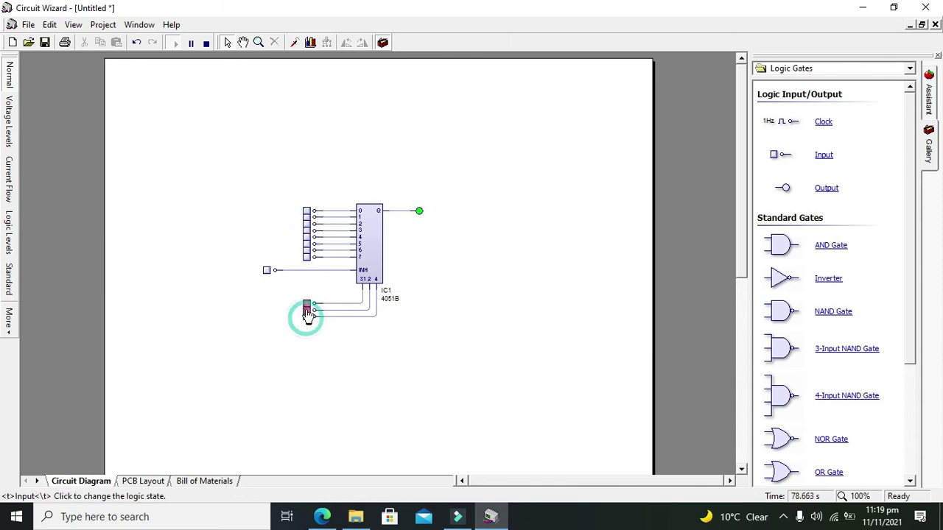
pyautogui.click(308, 240)
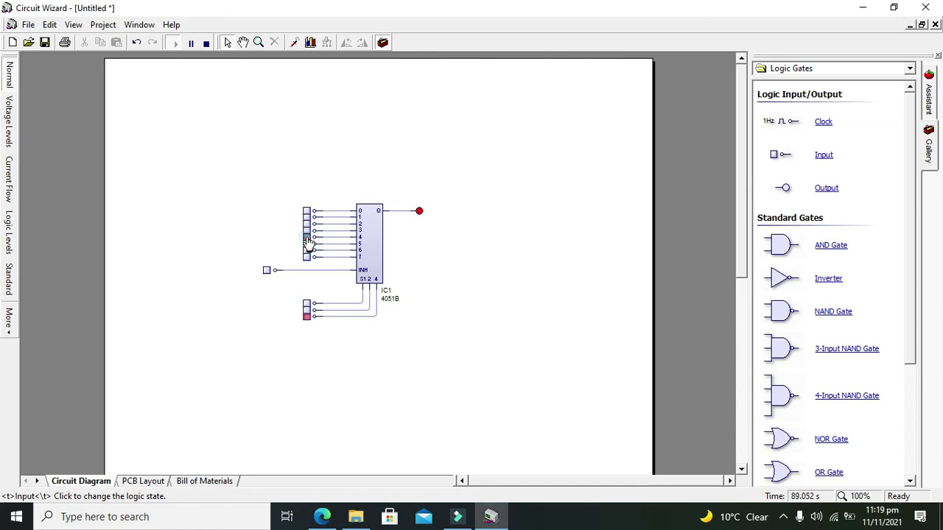
# Raise the first select input for address 5 and toggle data input 5.
pyautogui.click(307, 303)
pyautogui.click(307, 244)
pyautogui.click(307, 245)
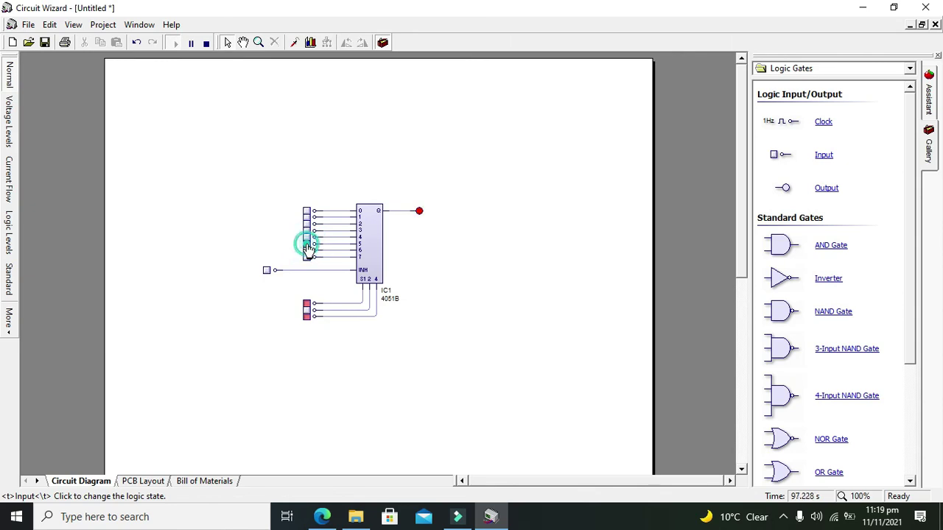
# Toggle data input 5 on and off at address 5, watching the output probe.
pyautogui.click(307, 246)
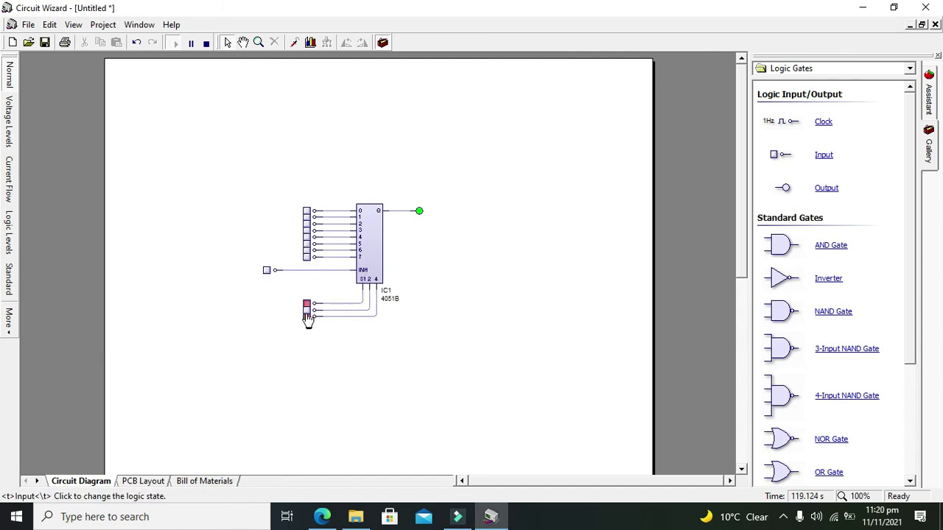
pyautogui.click(307, 244)
pyautogui.click(307, 244)
pyautogui.click(309, 251)
pyautogui.click(308, 252)
# Select address 6, toggle data input 6, and check that data input 5 no longer affects the output.
pyautogui.click(307, 310)
pyautogui.click(307, 303)
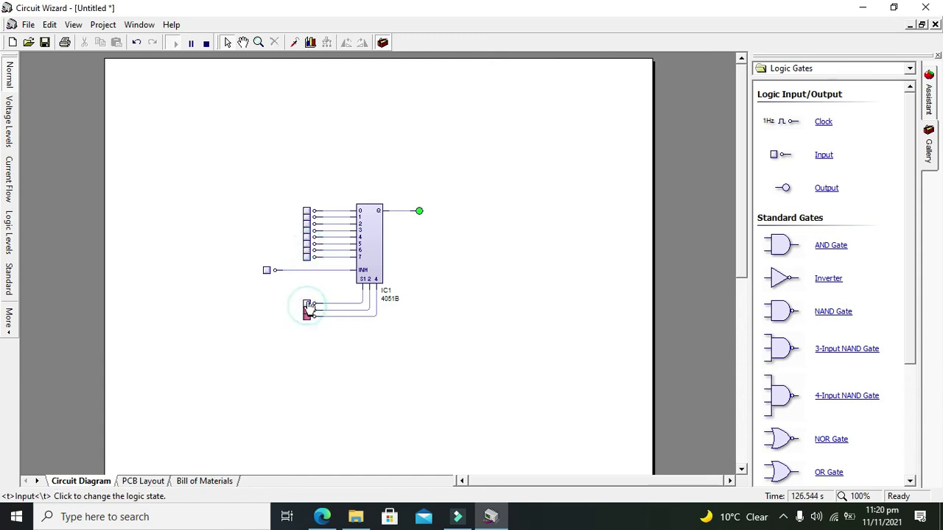
pyautogui.click(308, 251)
pyautogui.click(308, 251)
pyautogui.click(307, 250)
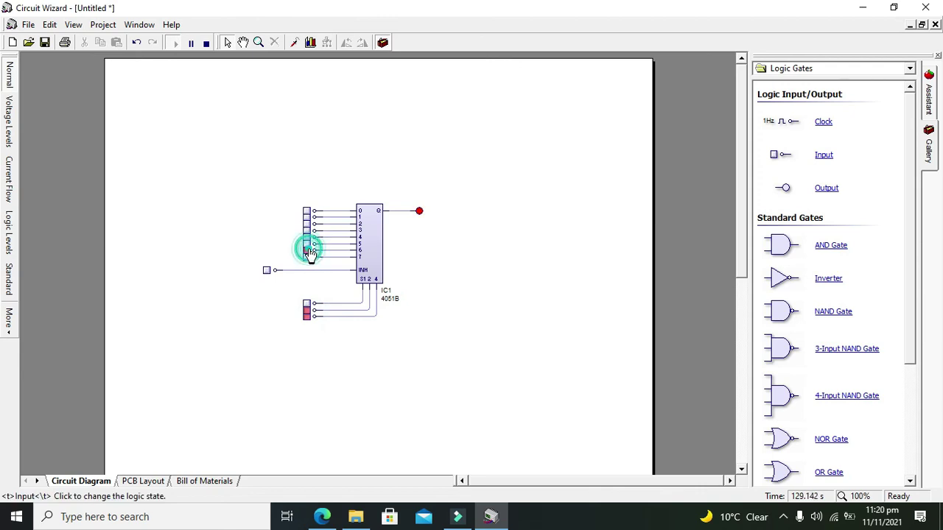
pyautogui.click(308, 251)
pyautogui.click(308, 251)
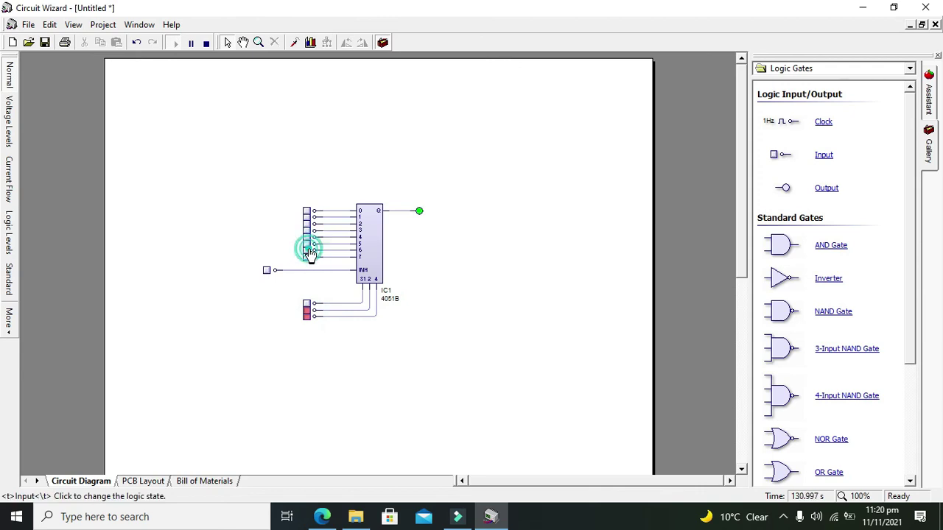
pyautogui.click(308, 251)
pyautogui.click(308, 244)
pyautogui.click(308, 251)
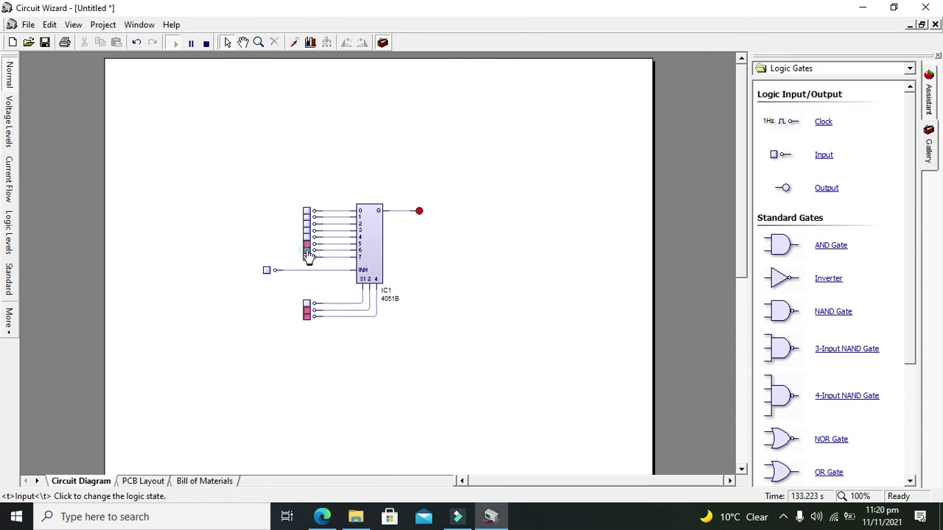
pyautogui.click(308, 251)
# Set data input 5 low and raise all three select inputs to address channel 7.
pyautogui.click(307, 244)
pyautogui.click(308, 309)
pyautogui.click(308, 310)
pyautogui.click(307, 316)
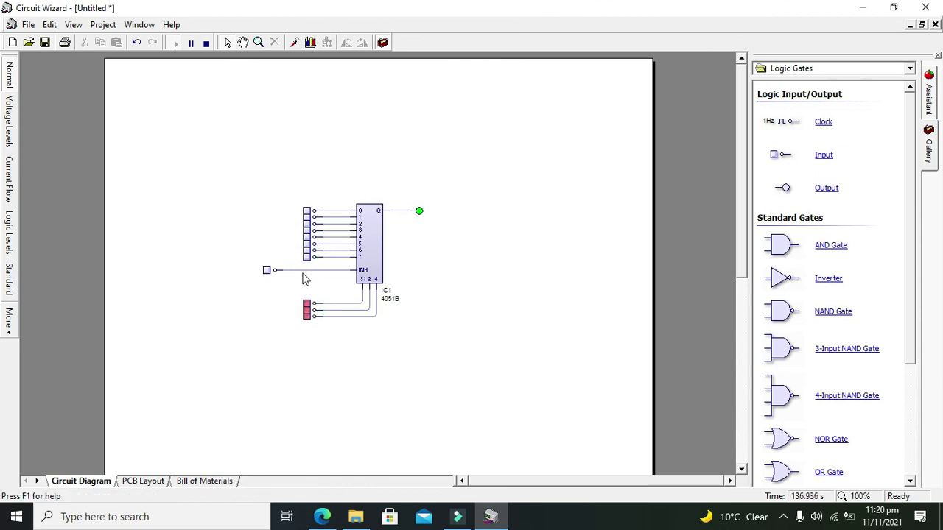